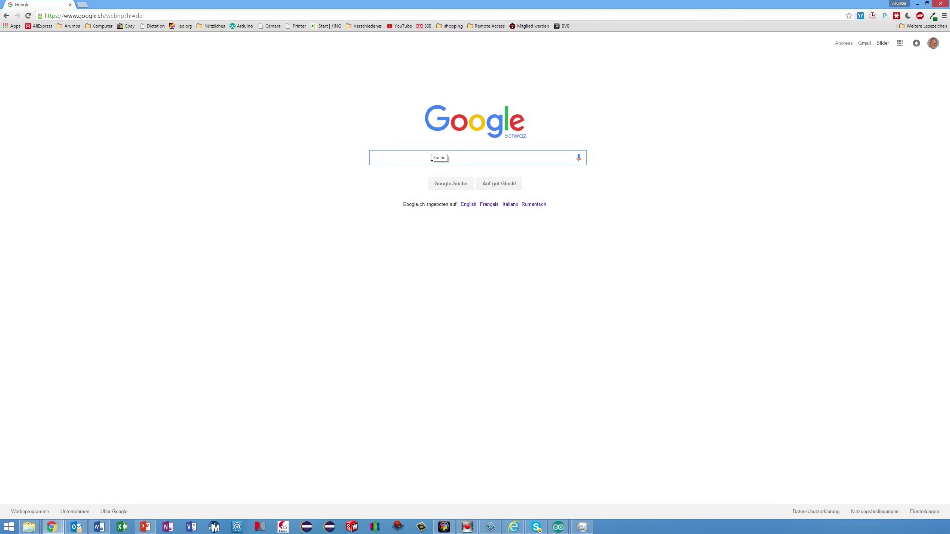
left_click(432, 158)
type("restful api transportation")
left_click(450, 183)
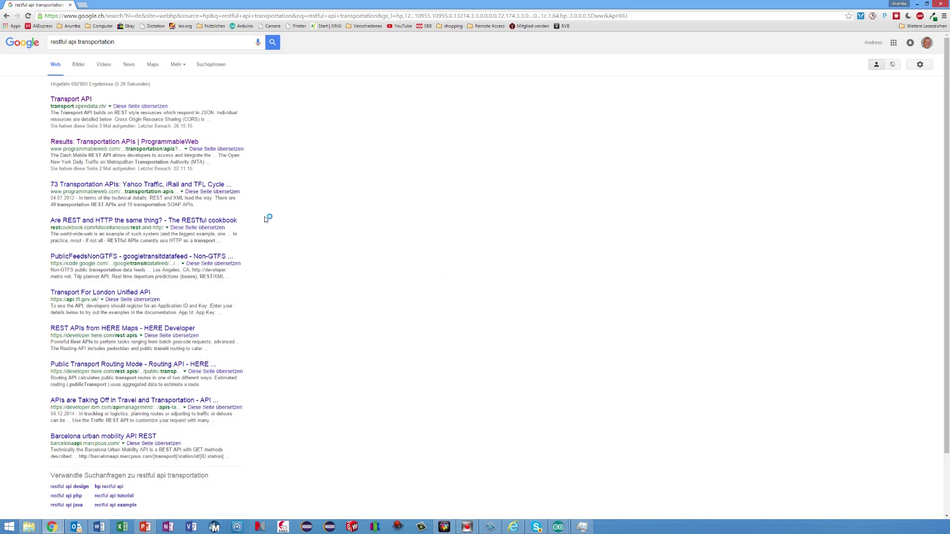
left_click(68, 99)
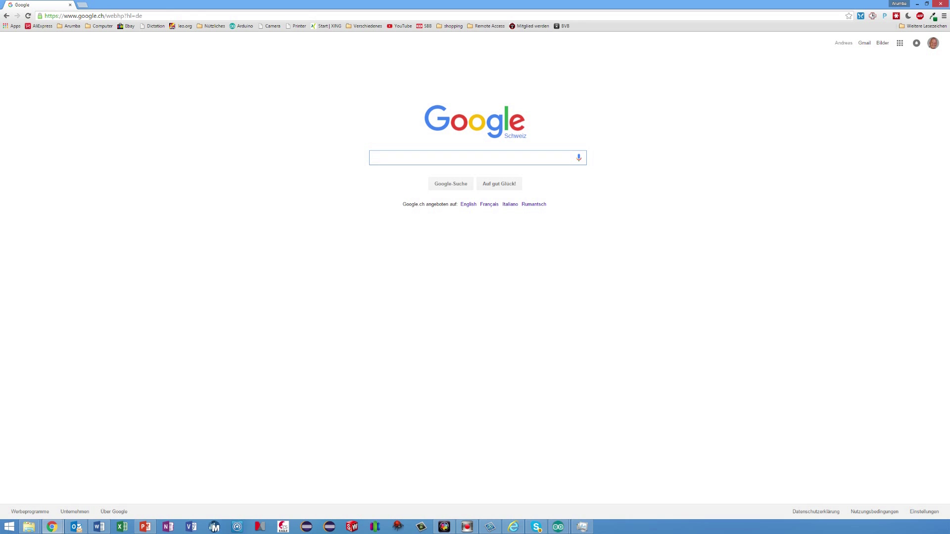
Step: Load programmableweb.com and browse its API Directory to Twilio's sample code page
left_click(163, 14)
type("http://www.programmableweb.com/")
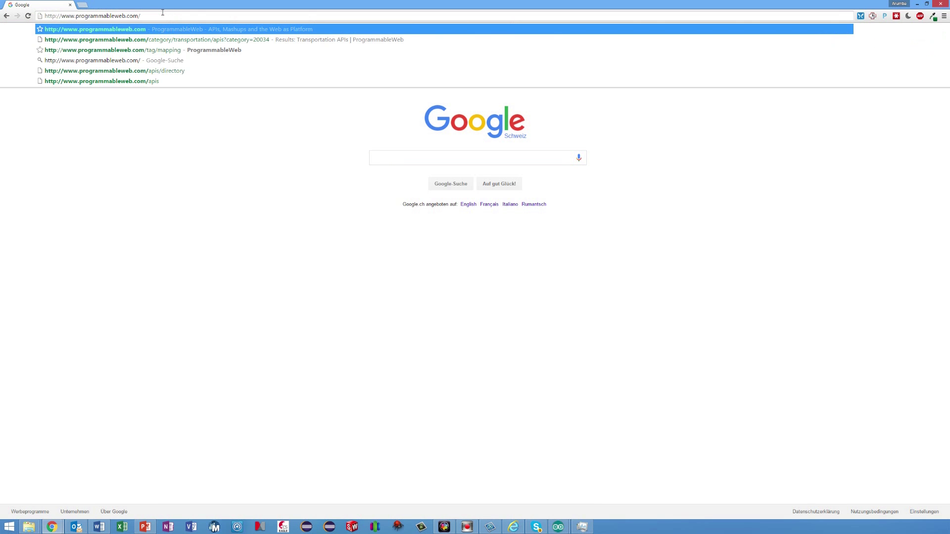
key("Return")
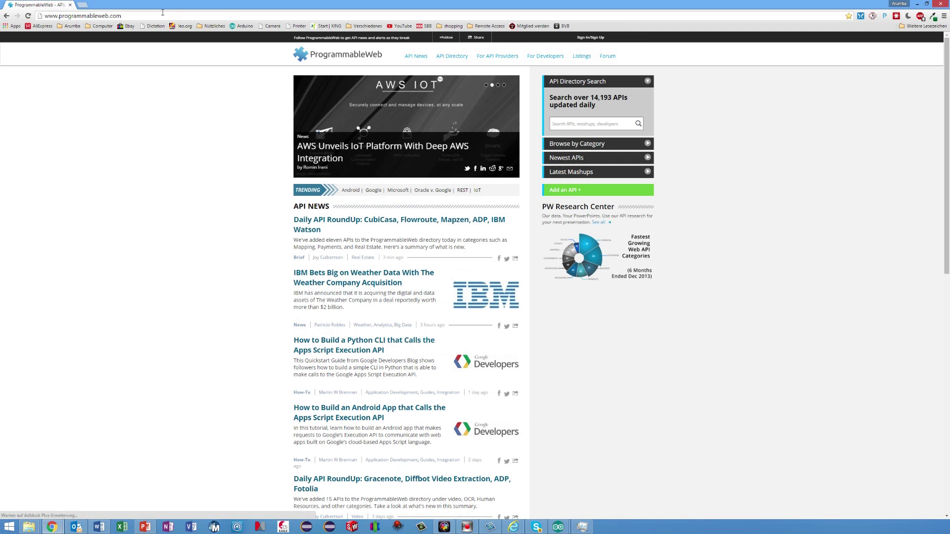
mouse_move(416, 56)
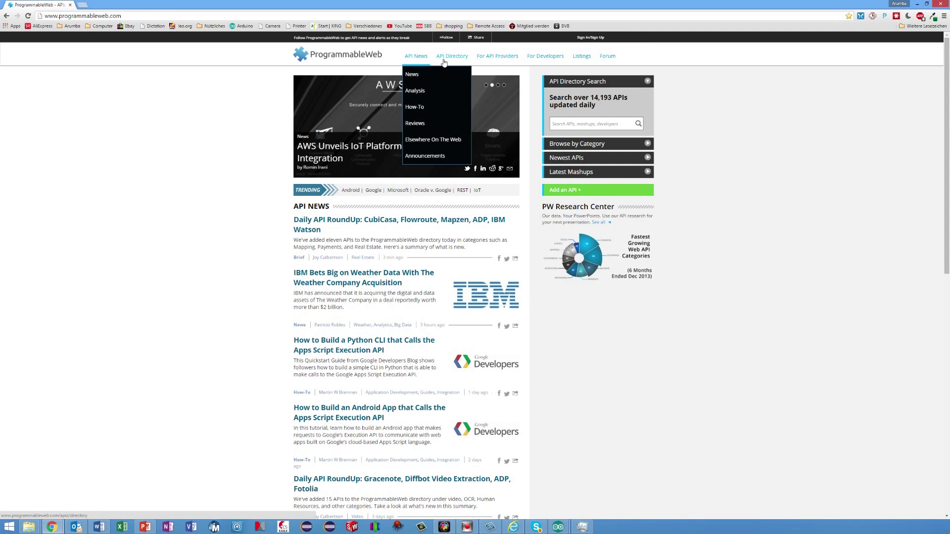
left_click(451, 57)
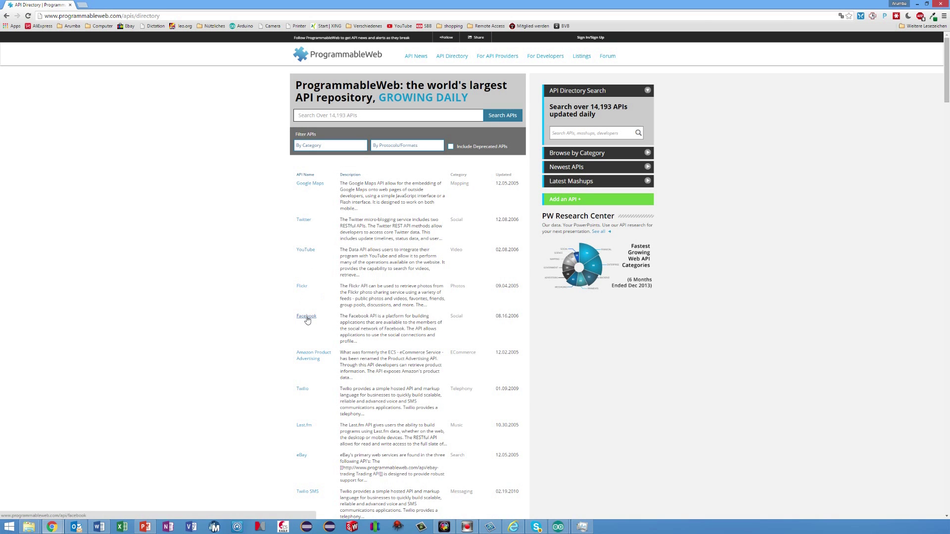
left_click(302, 388)
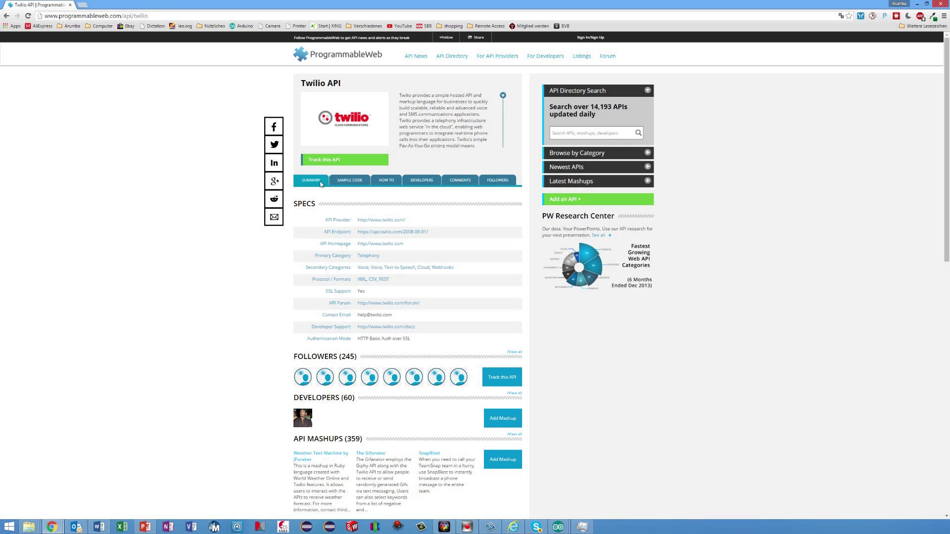
left_click(347, 181)
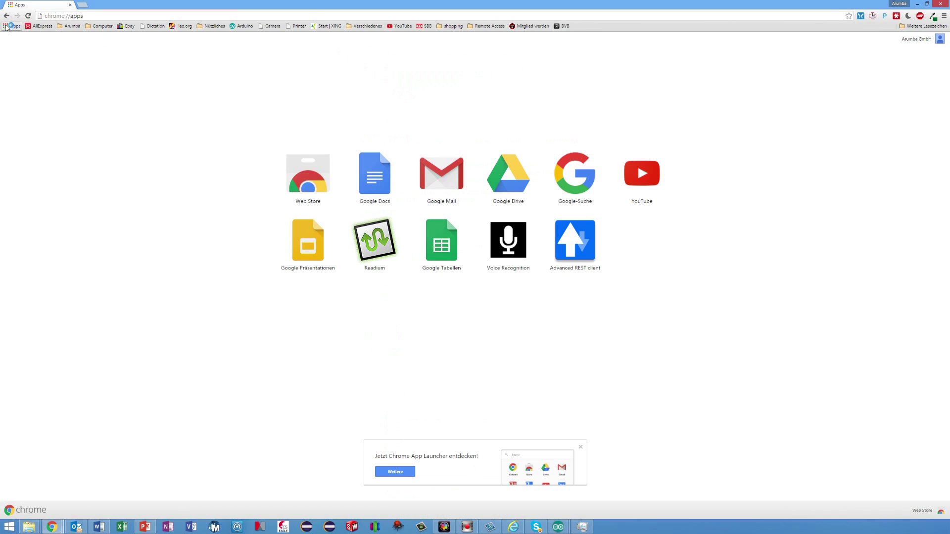
Step: Launch Advanced REST client, send the Basel–Liestal GET request, and highlight the response headers
left_click(575, 241)
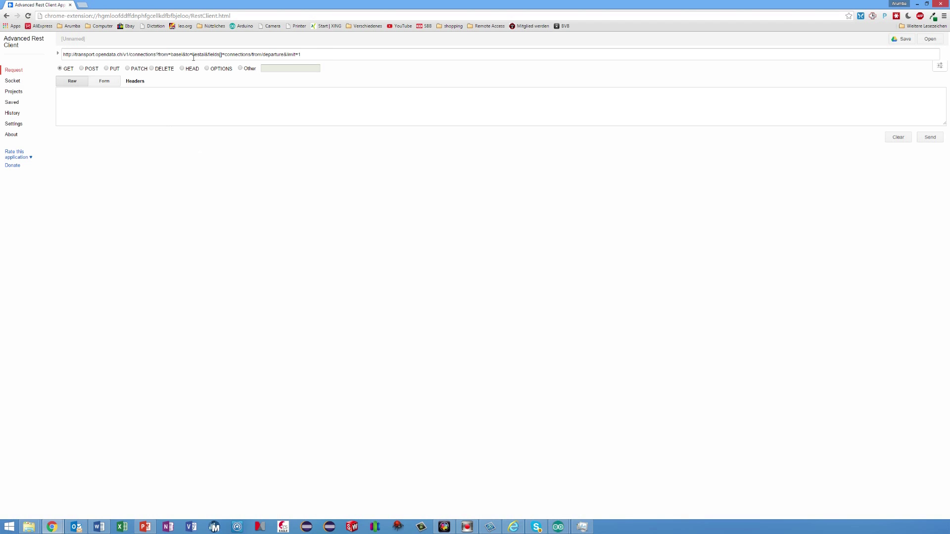
left_click(931, 138)
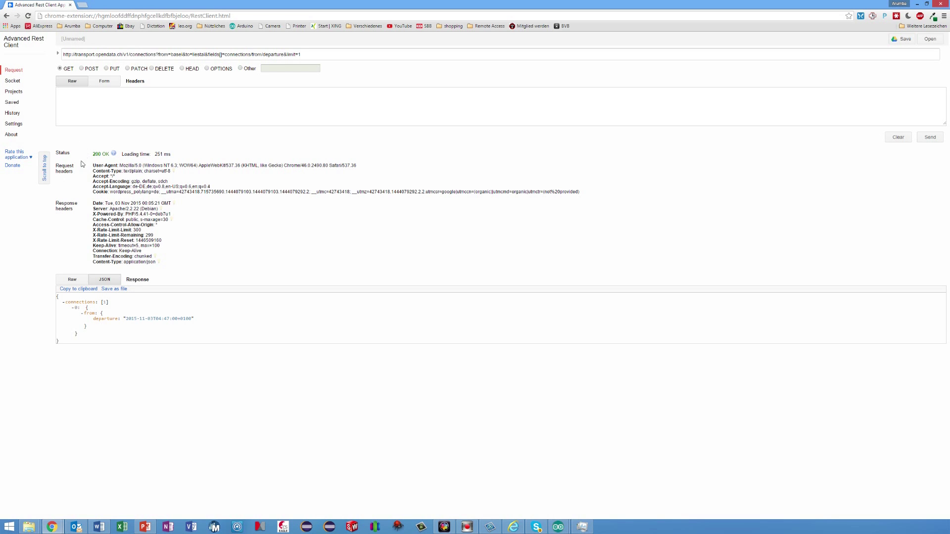
left_click_drag(94, 203, 174, 262)
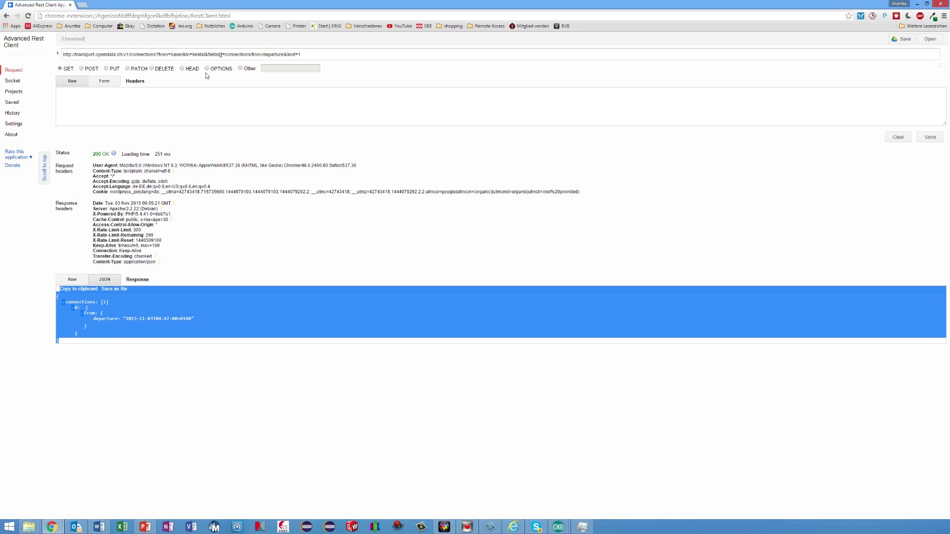
Step: Show the departure response as raw text and highlight its JSON line
left_click(72, 280)
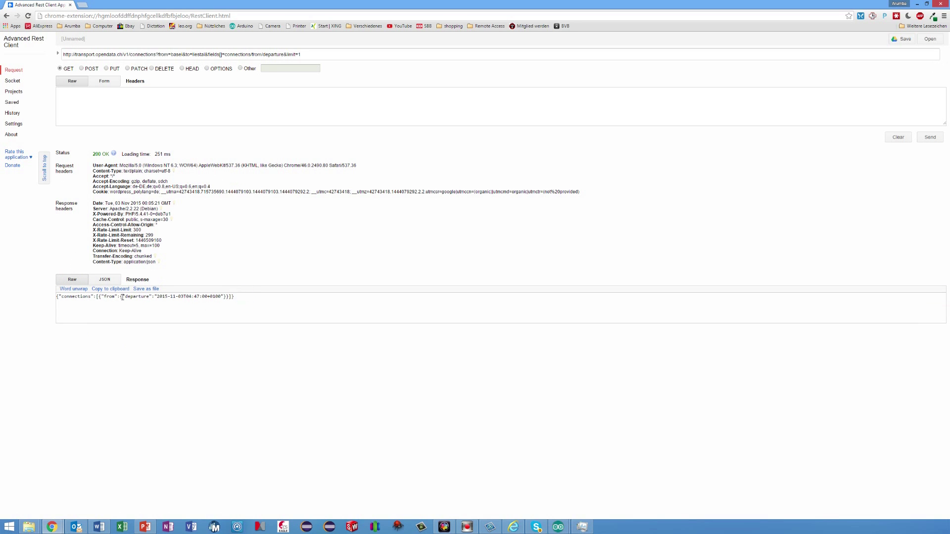
left_click_drag(234, 297, 56, 296)
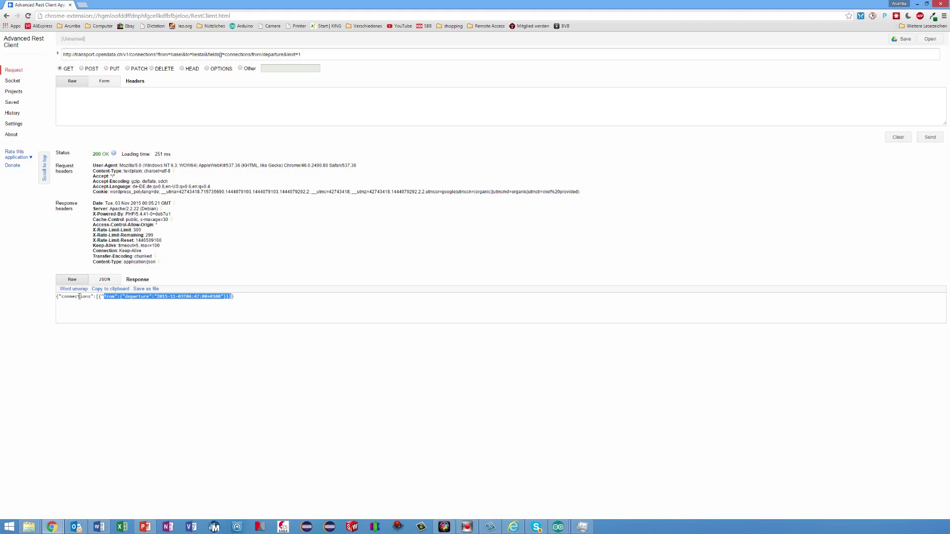
left_click(95, 319)
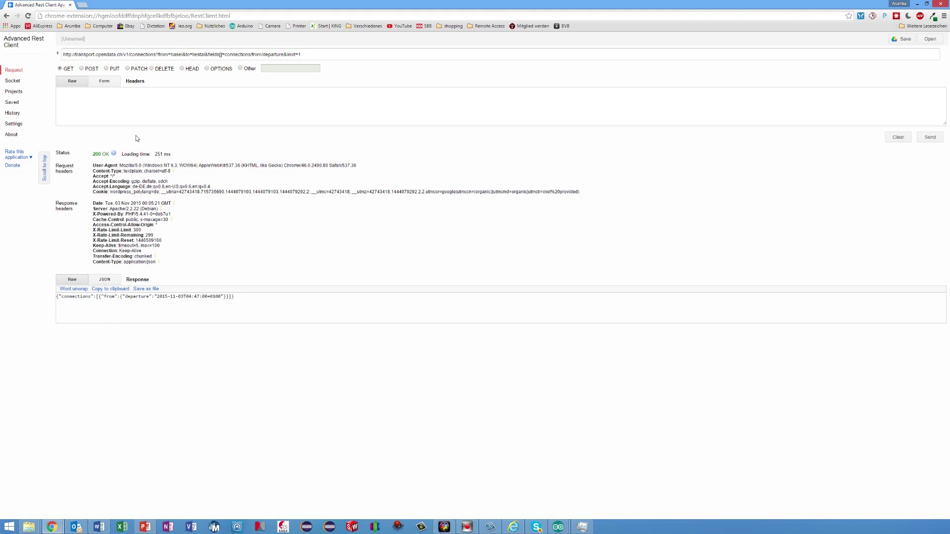
Step: Delete the fields and limit parameters from the URL and resend the connection request
double_click(207, 55)
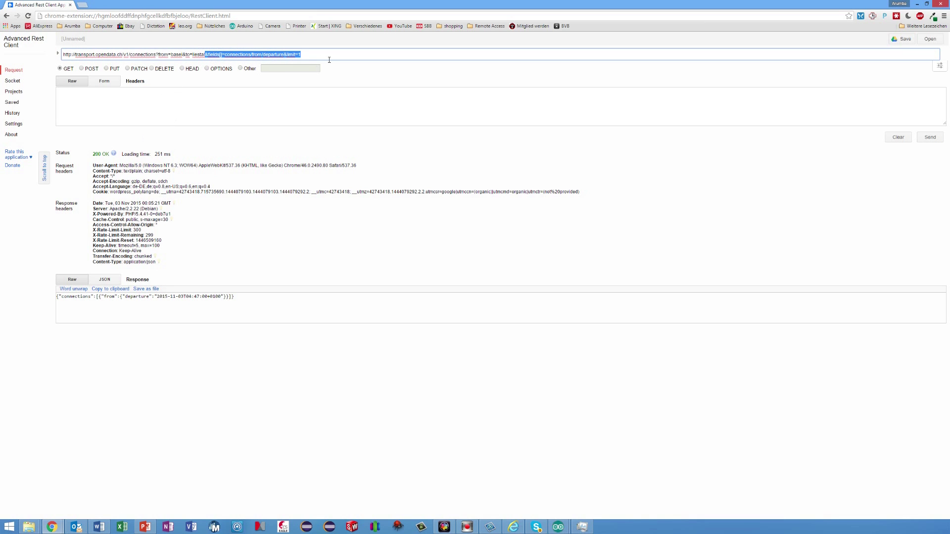
key("Delete")
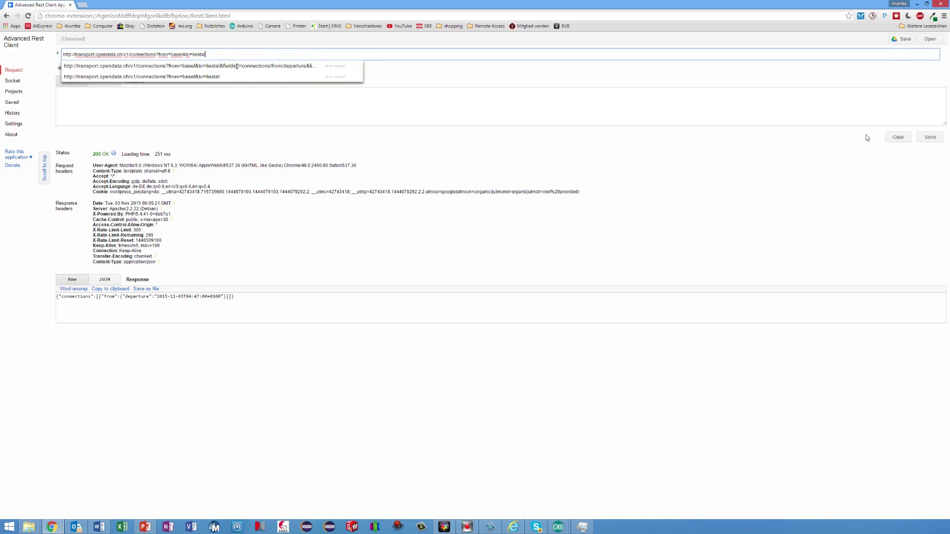
left_click(930, 137)
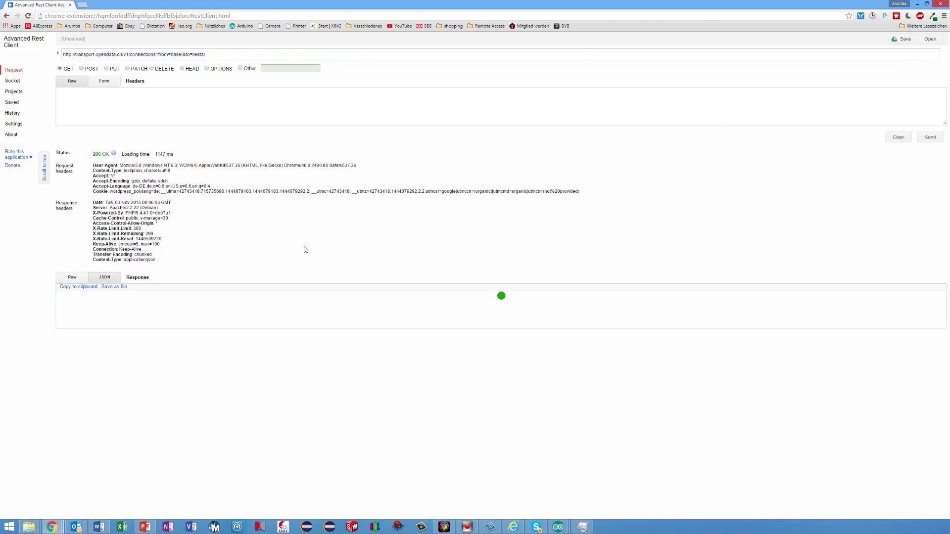
scroll(151, 280, "down", 5)
scroll(151, 280, "down", 5)
scroll(140, 305, "down", 3)
scroll(140, 306, "down", 5)
scroll(141, 306, "down", 4)
scroll(138, 298, "down", 3)
scroll(138, 298, "down", 3)
scroll(139, 298, "down", 3)
scroll(139, 298, "down", 3)
scroll(138, 298, "down", 3)
scroll(138, 294, "down", 3)
scroll(138, 294, "down", 3)
scroll(138, 295, "down", 3)
scroll(136, 301, "down", 2)
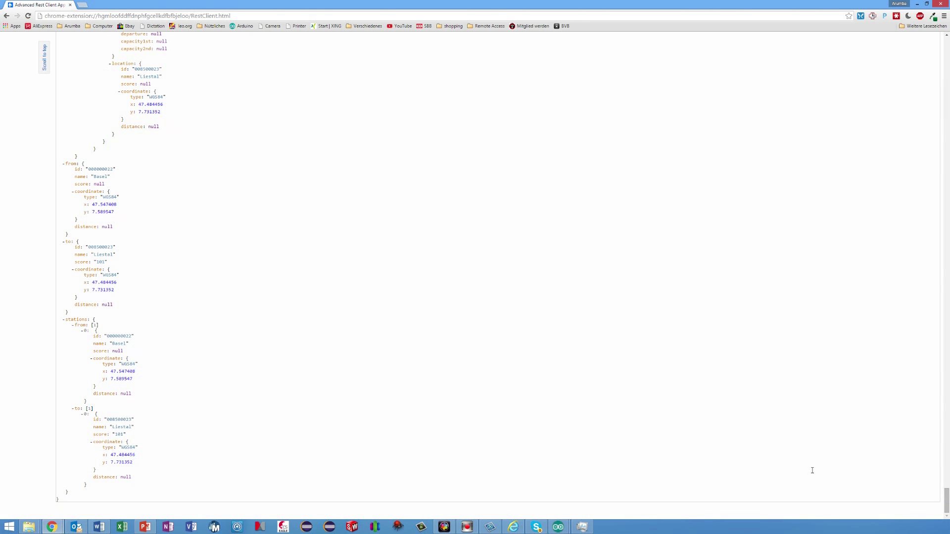
scroll(704, 438, "up", 3)
scroll(704, 439, "up", 3)
scroll(704, 438, "up", 3)
scroll(704, 439, "up", 3)
scroll(704, 439, "up", 3)
scroll(704, 438, "up", 3)
scroll(703, 439, "up", 3)
scroll(704, 439, "up", 3)
scroll(704, 439, "up", 3)
scroll(704, 439, "up", 3)
scroll(704, 438, "up", 3)
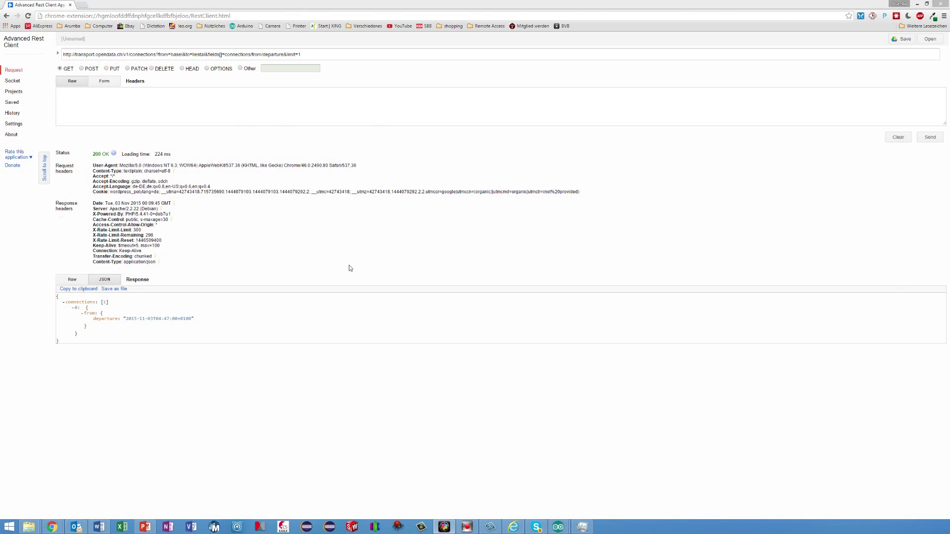
Step: Show the compact response as raw text, highlighting the headers and the JSON text
left_click(72, 279)
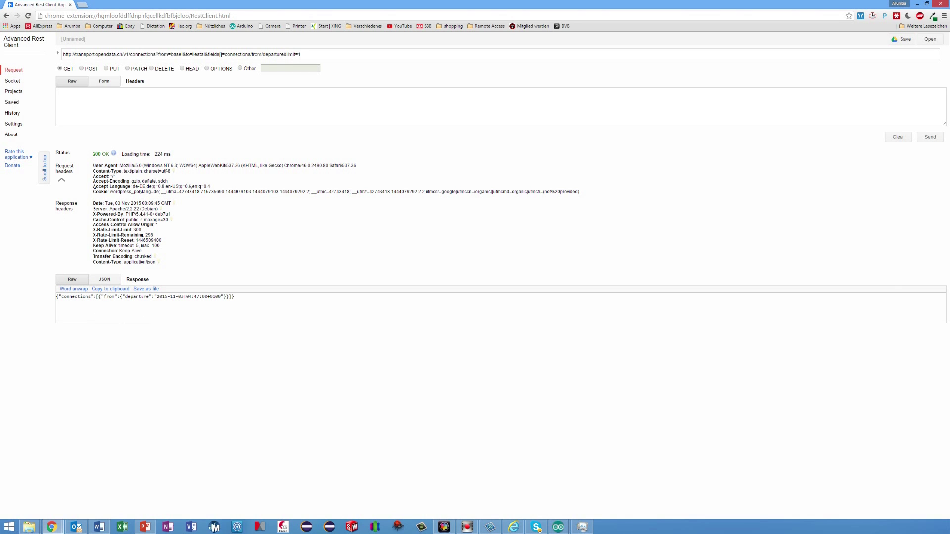
left_click_drag(94, 201, 159, 271)
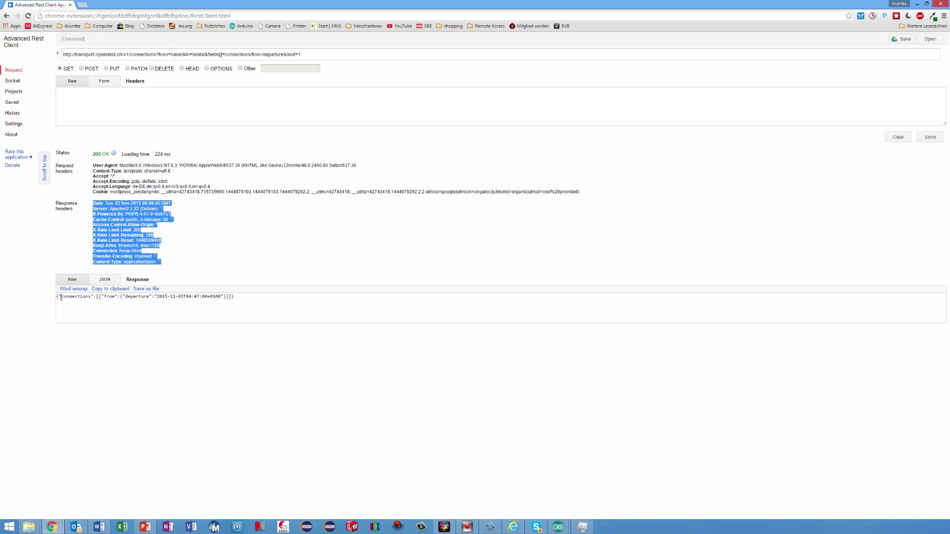
left_click_drag(59, 297, 221, 297)
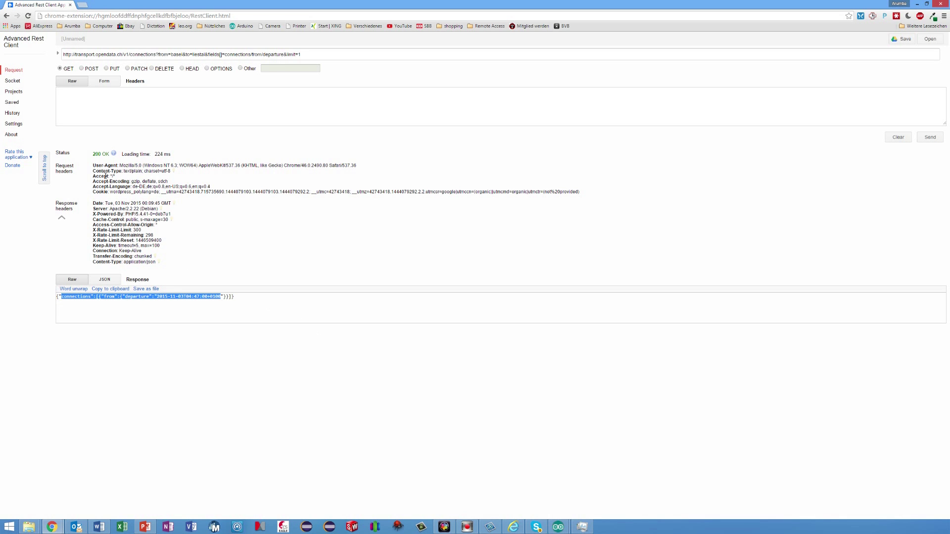
Step: Highlight the 200 OK status, 'connections', 'departure' and the departure time
left_click_drag(78, 153, 123, 157)
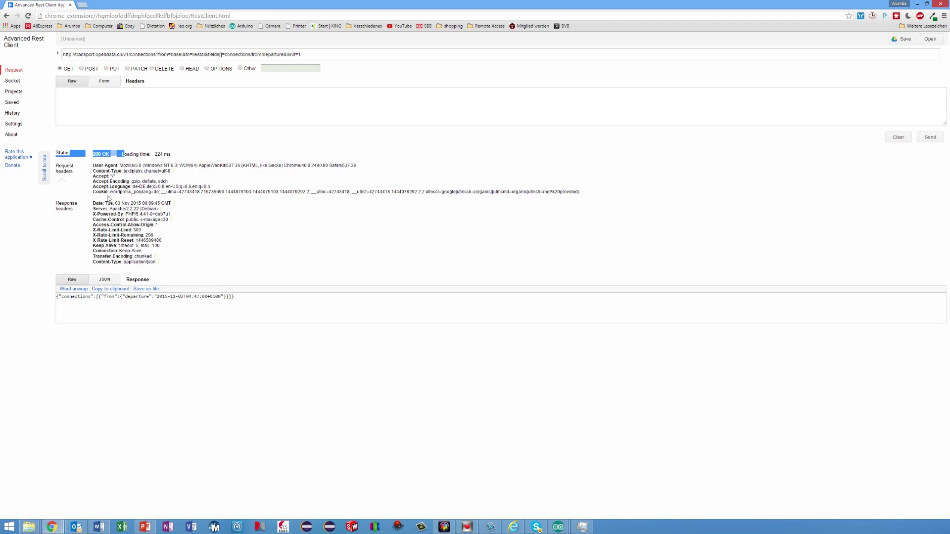
double_click(78, 296)
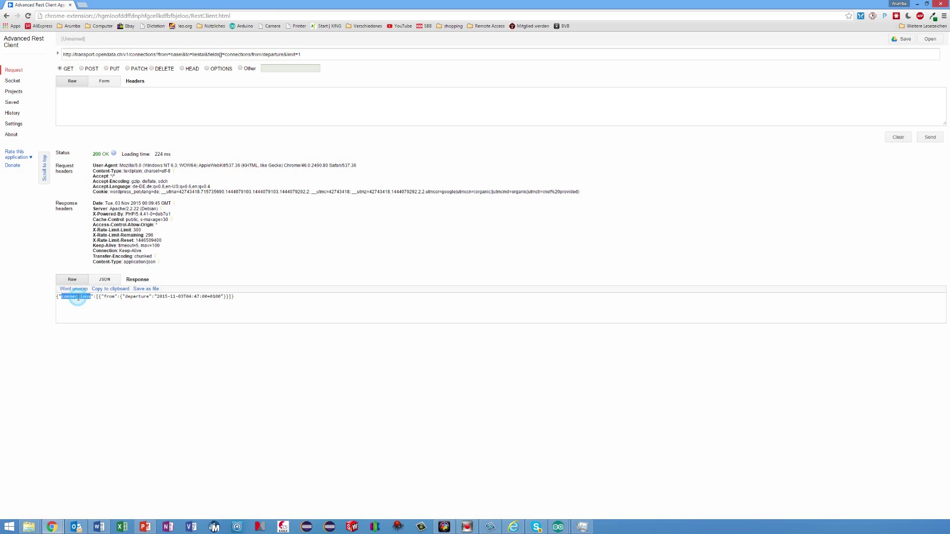
double_click(136, 296)
left_click_drag(187, 295, 207, 296)
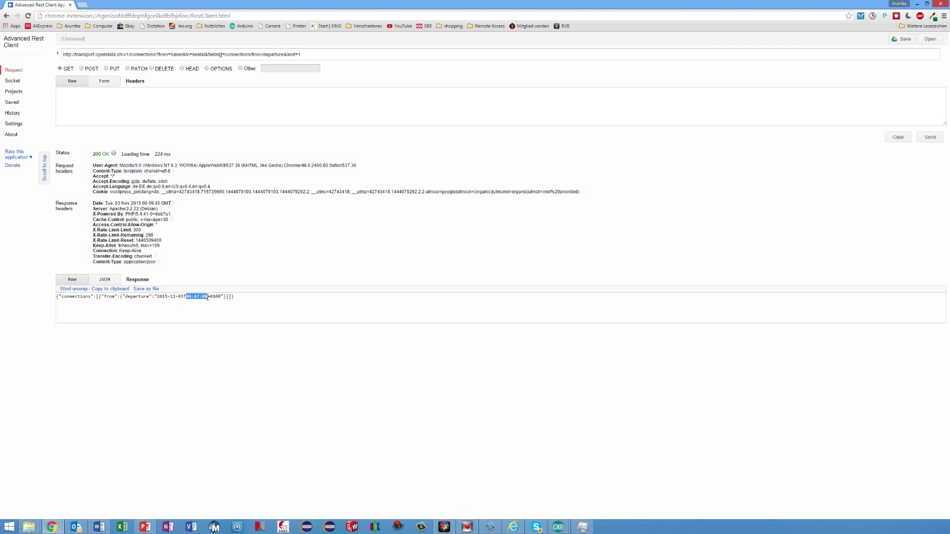